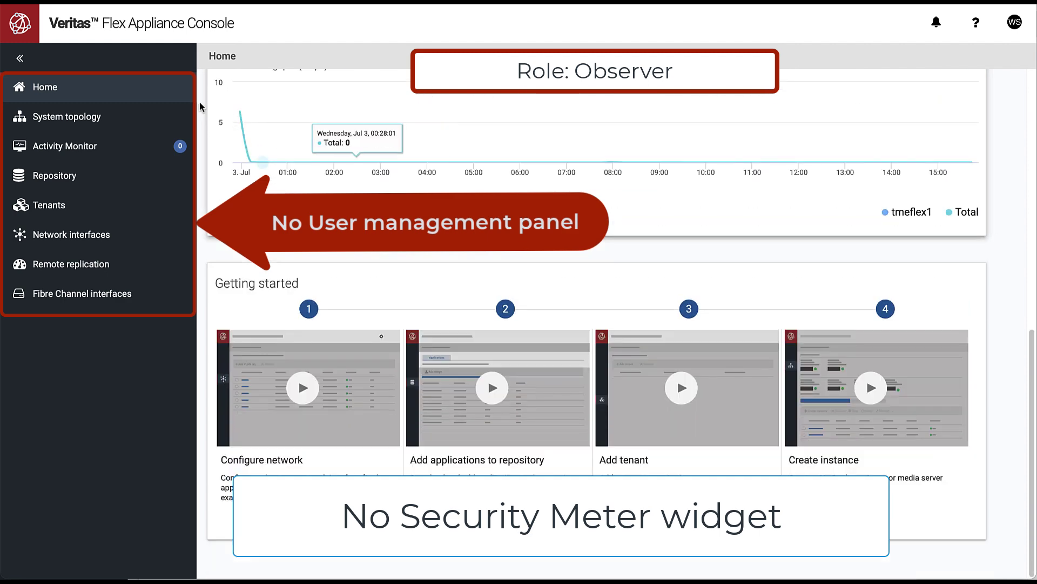
Go to the System topology page from the sidebar
left_click(84, 121)
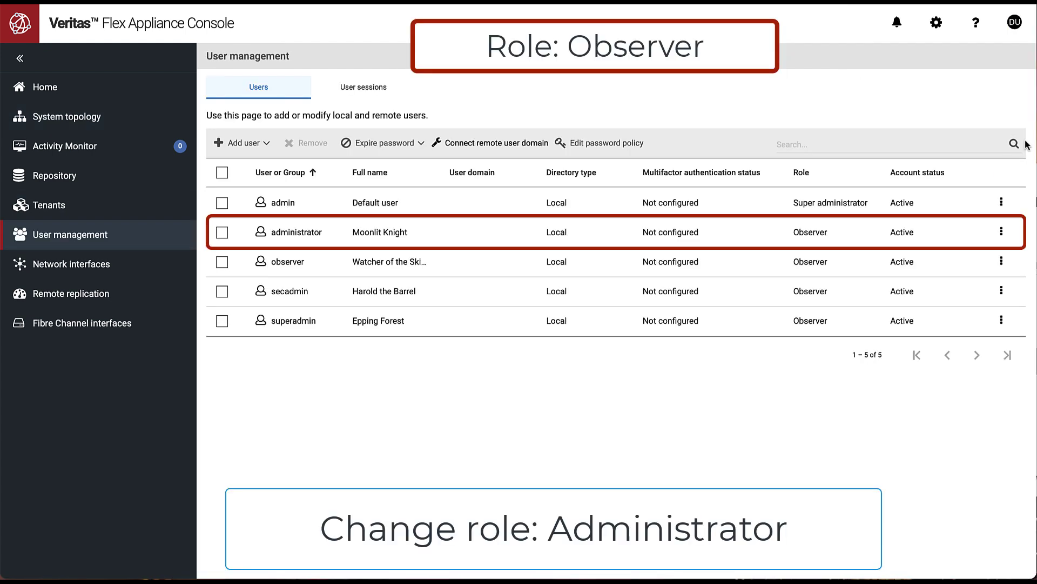
Change the administrator account's base role from Observer to Administrator and save it
left_click(1001, 235)
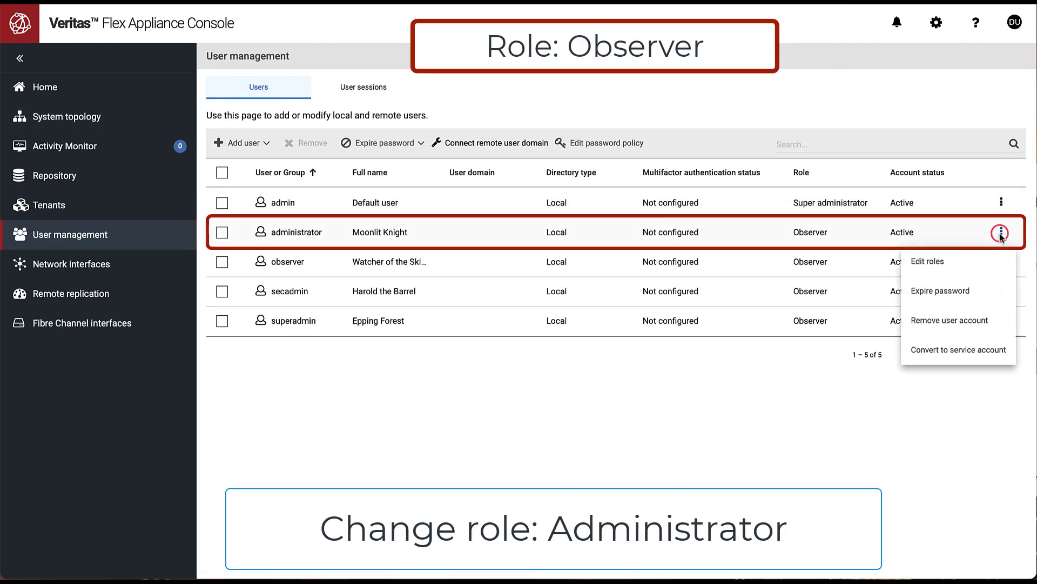
left_click(976, 264)
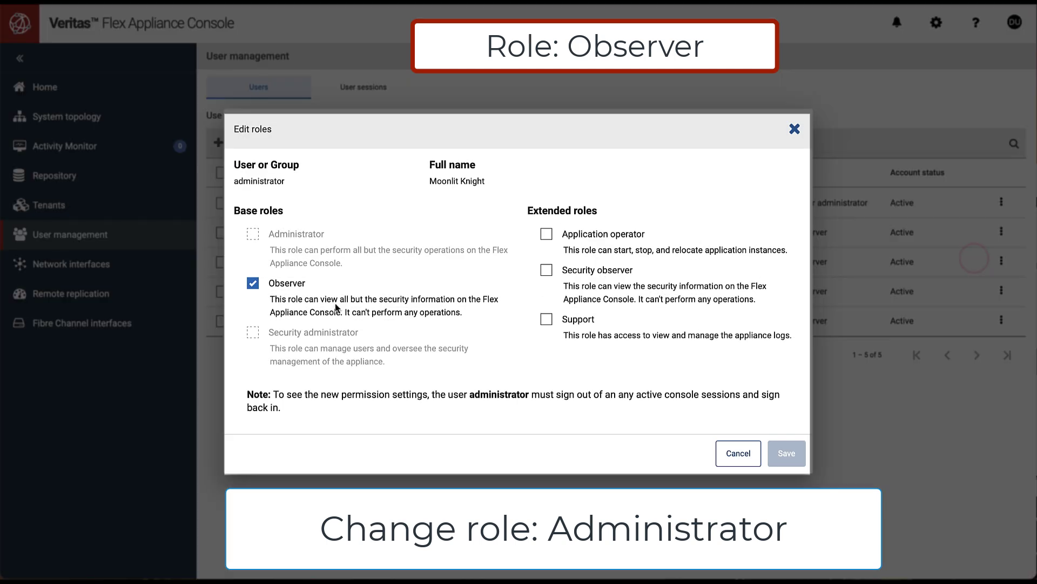
left_click(253, 283)
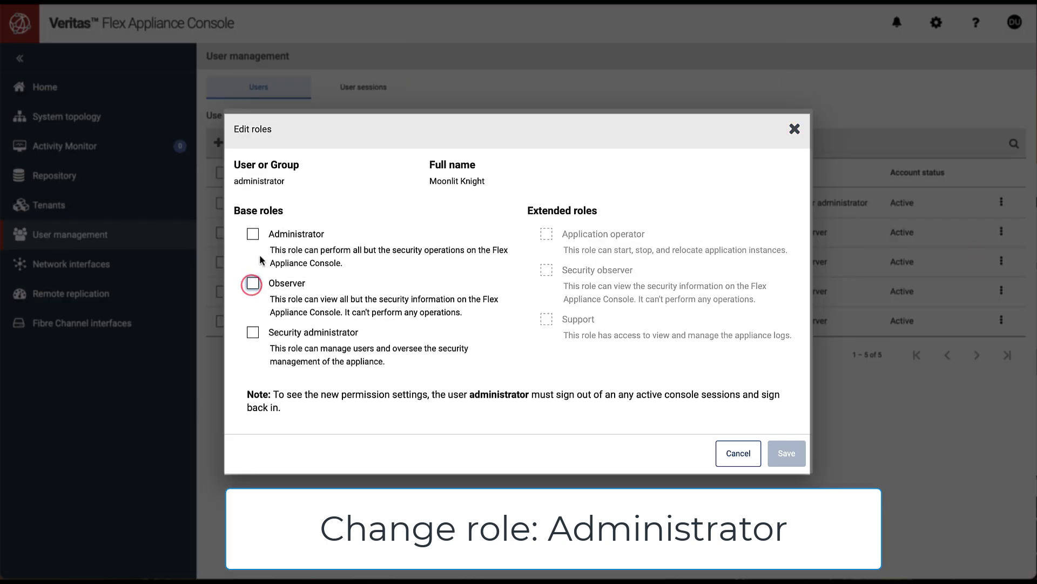
left_click(253, 236)
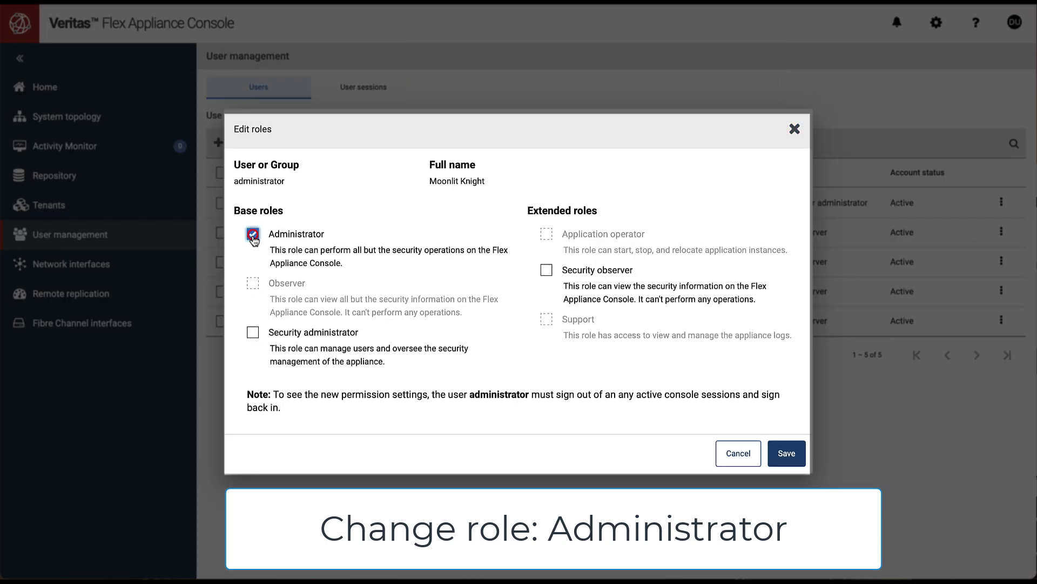
left_click(785, 455)
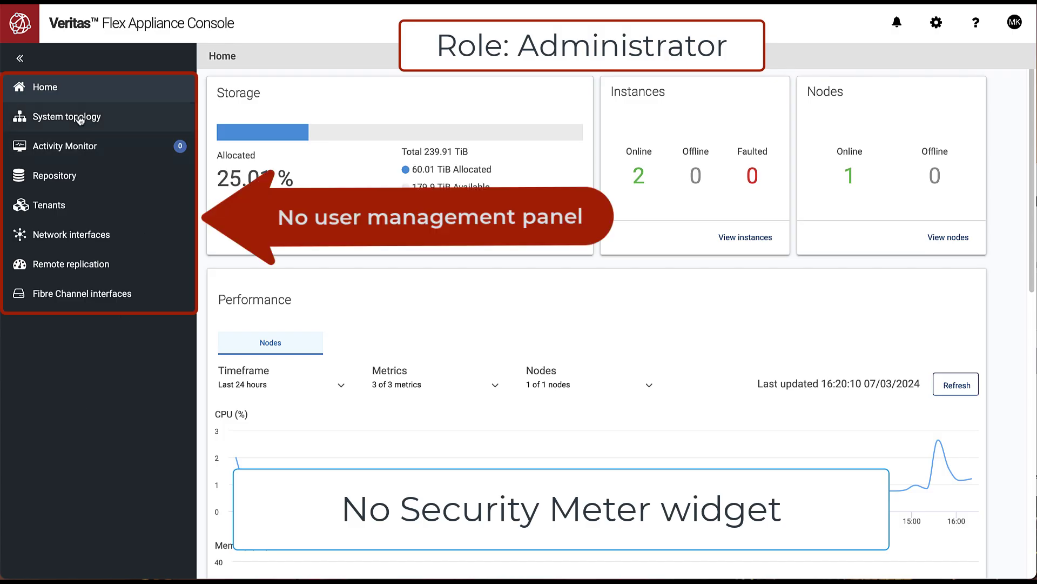
left_click(80, 119)
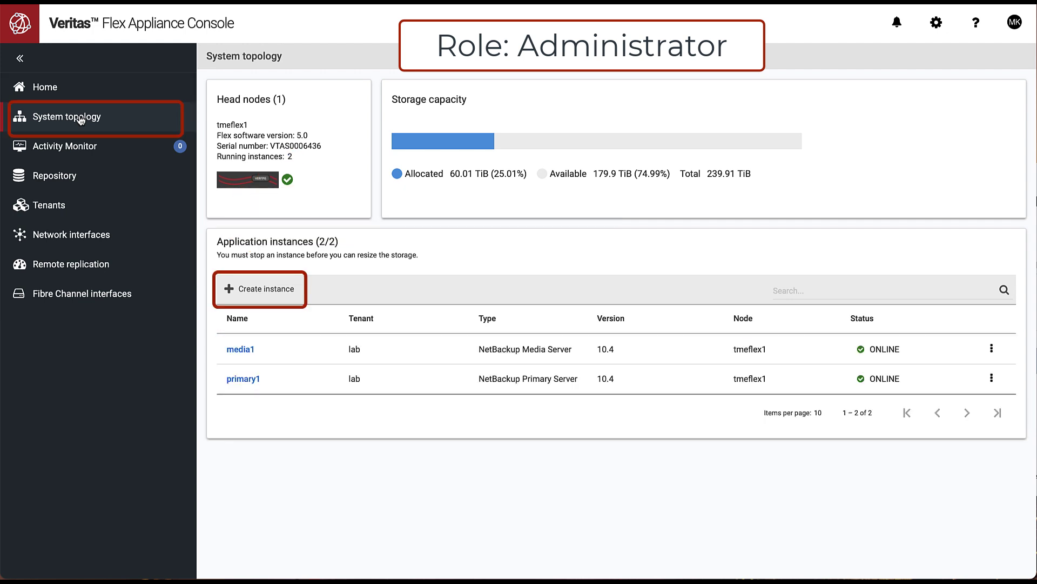
left_click(67, 177)
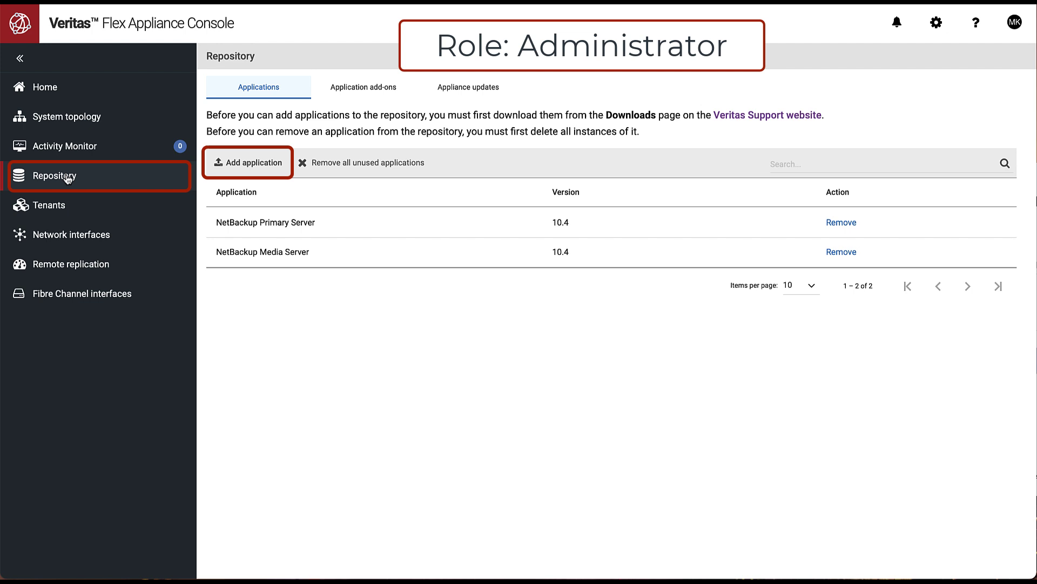
left_click(58, 205)
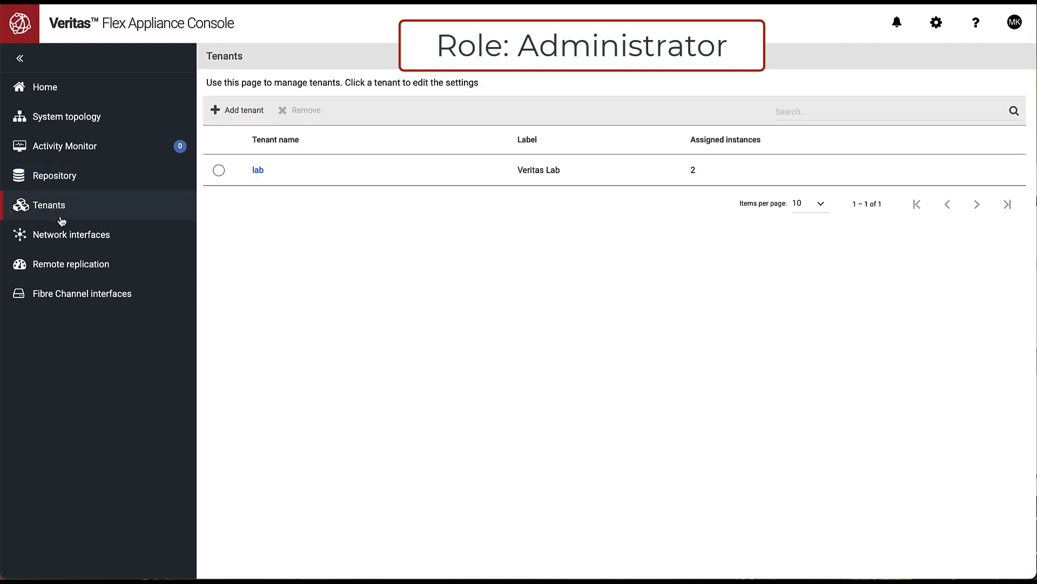
left_click(64, 236)
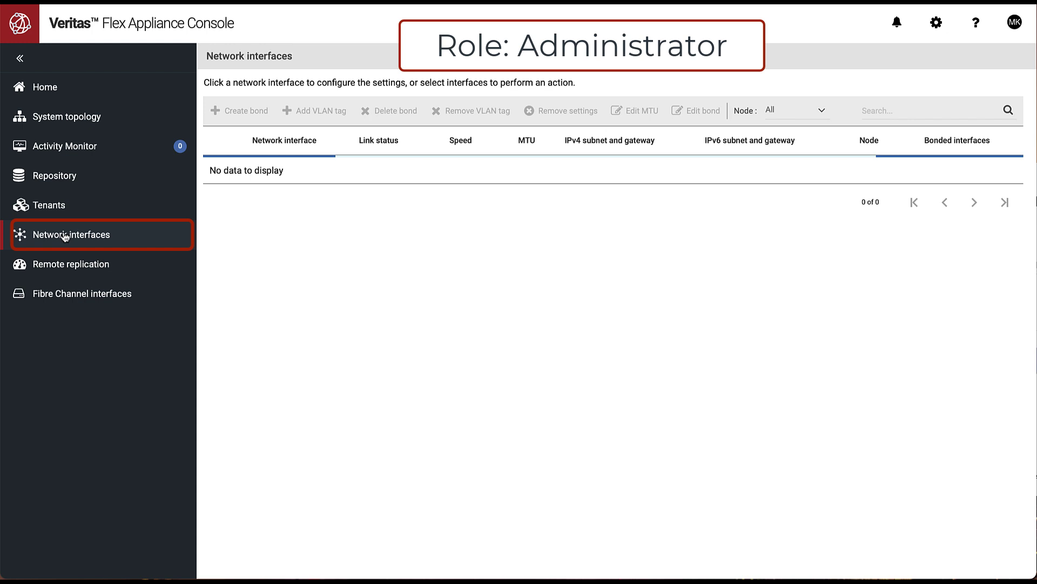
left_click(219, 171)
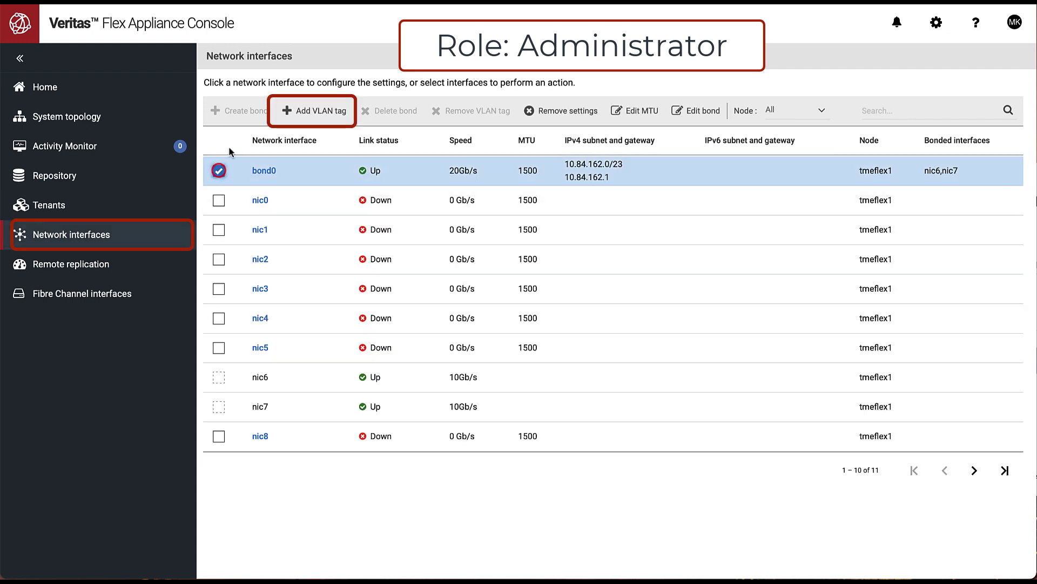
left_click(90, 264)
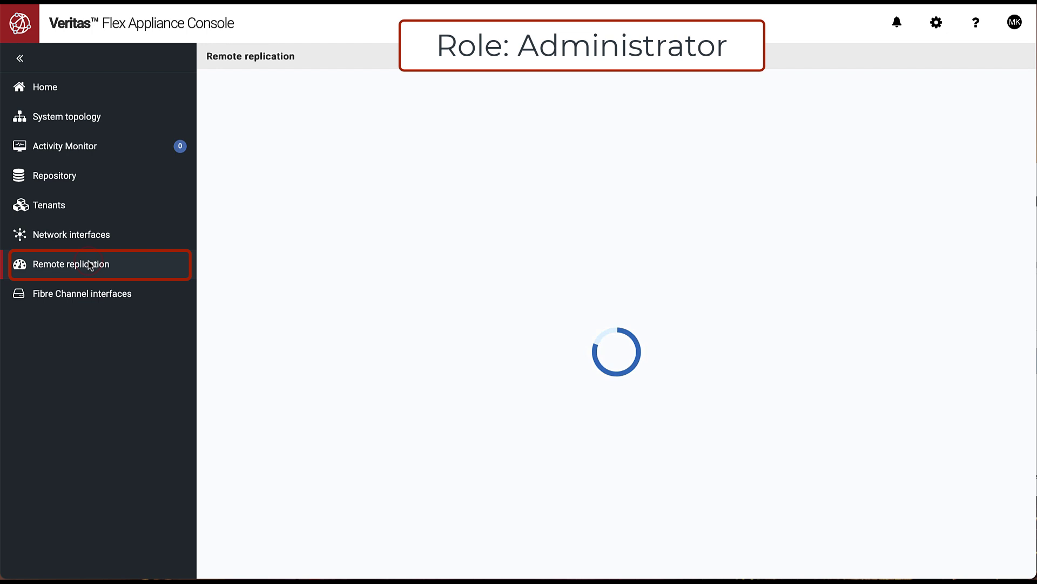
left_click(87, 295)
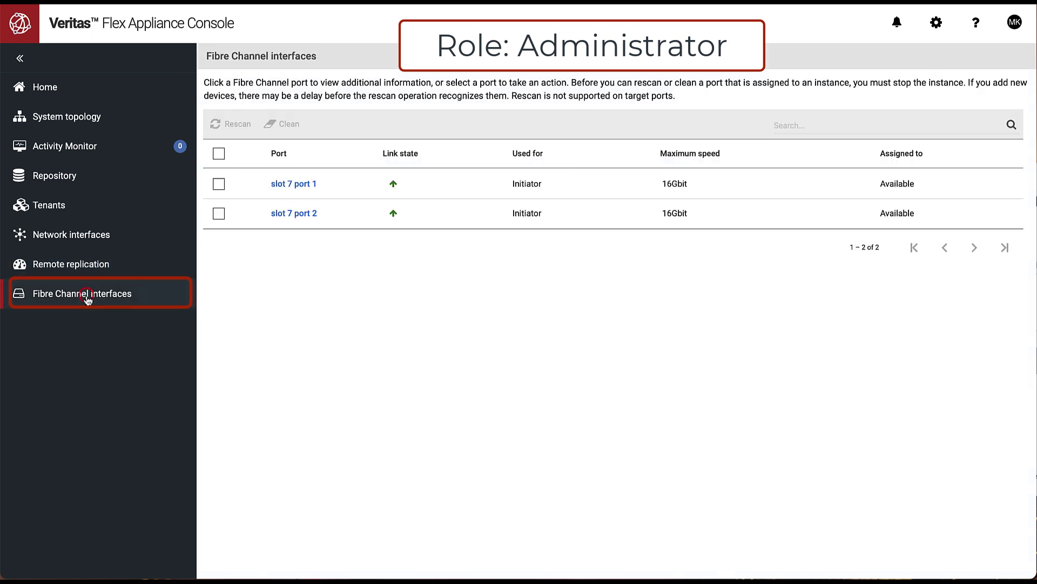
left_click(219, 154)
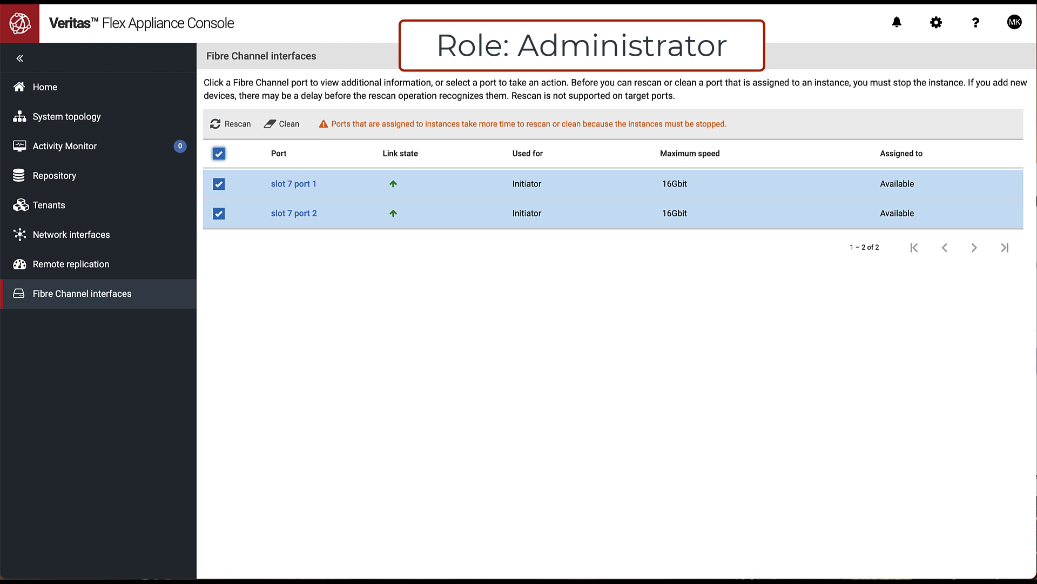
left_click(939, 25)
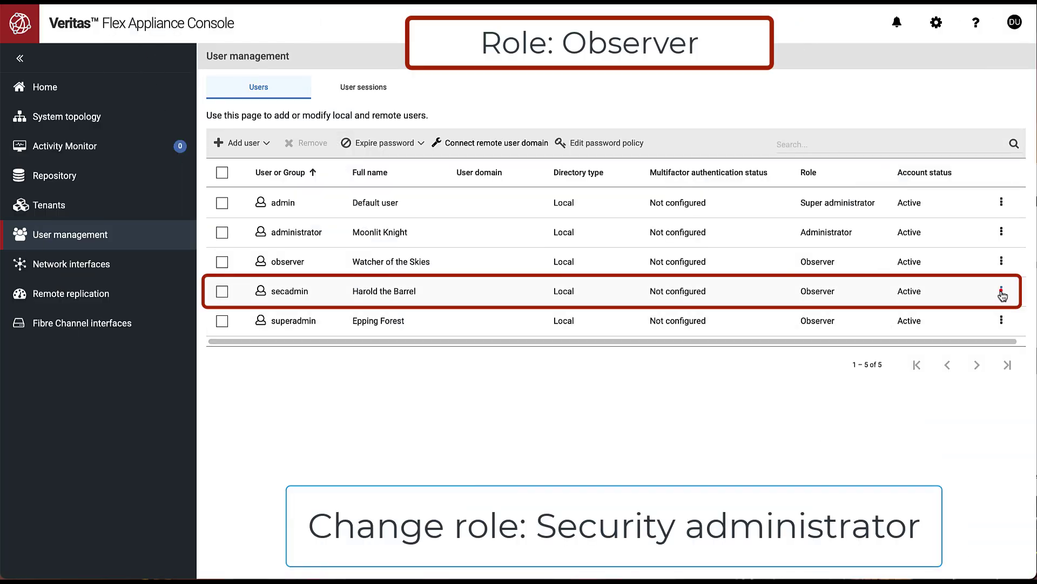
Switch the secadmin account from Observer to the Security administrator role and save
left_click(1002, 294)
left_click(971, 319)
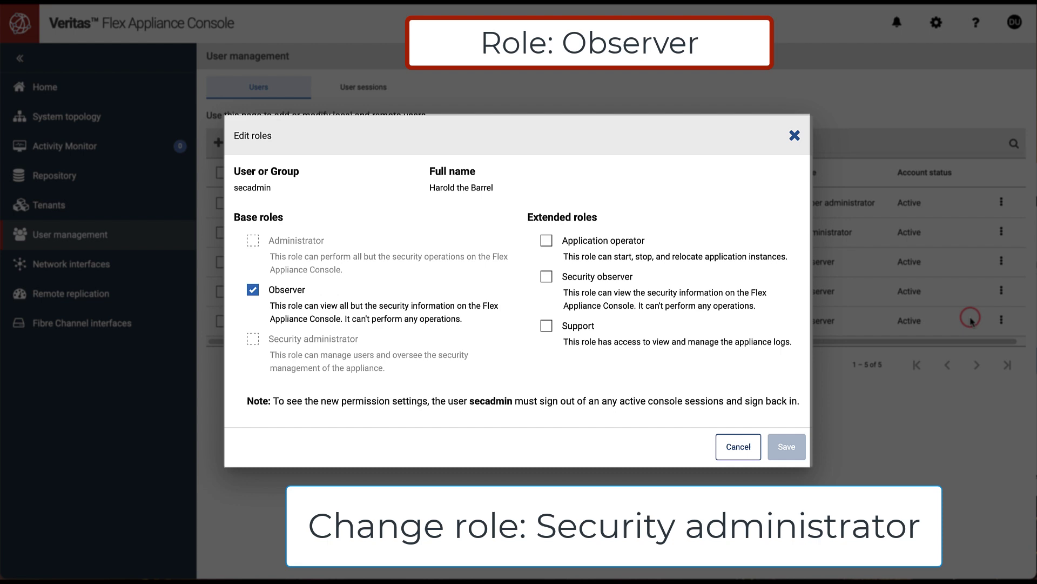
left_click(253, 289)
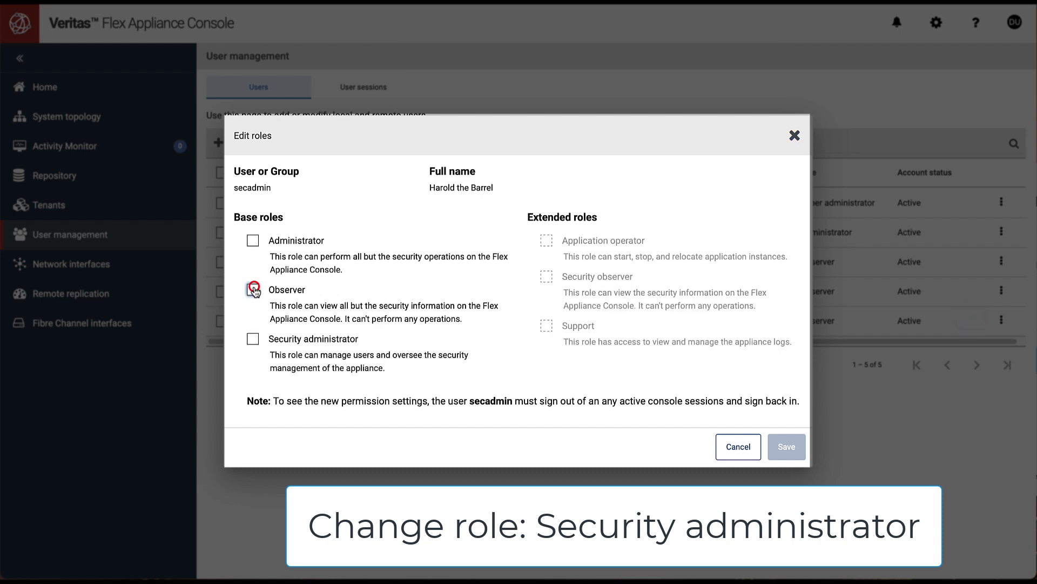
left_click(253, 338)
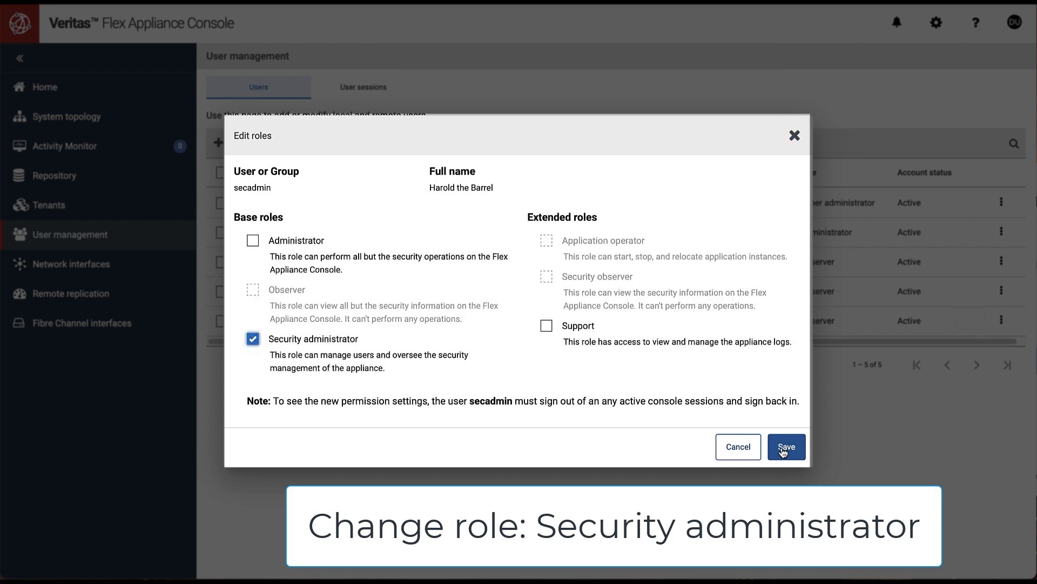
left_click(784, 449)
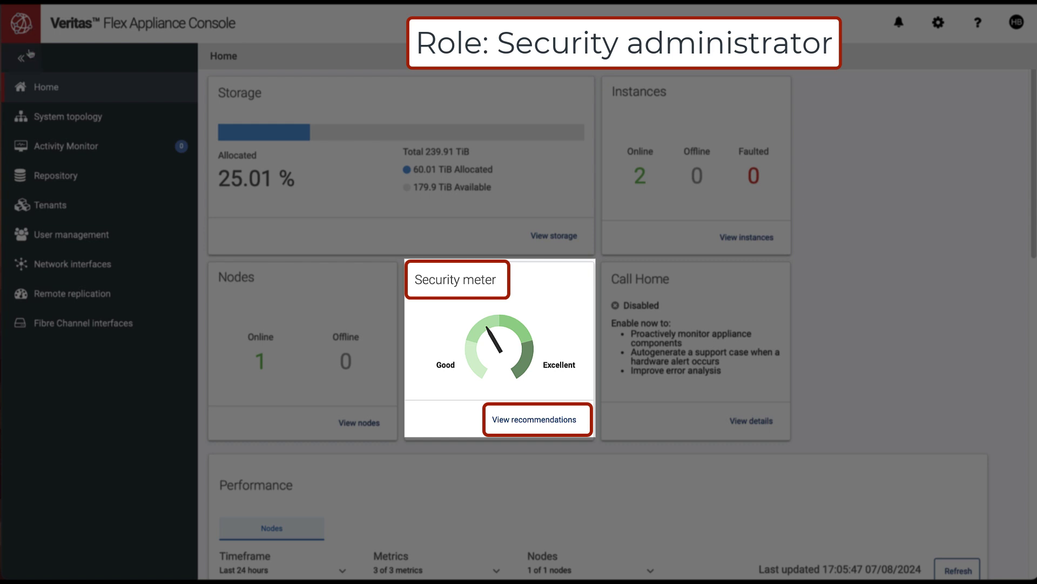
Visit the System topology, User management and Network interfaces pages as the security administrator
left_click(71, 119)
left_click(55, 238)
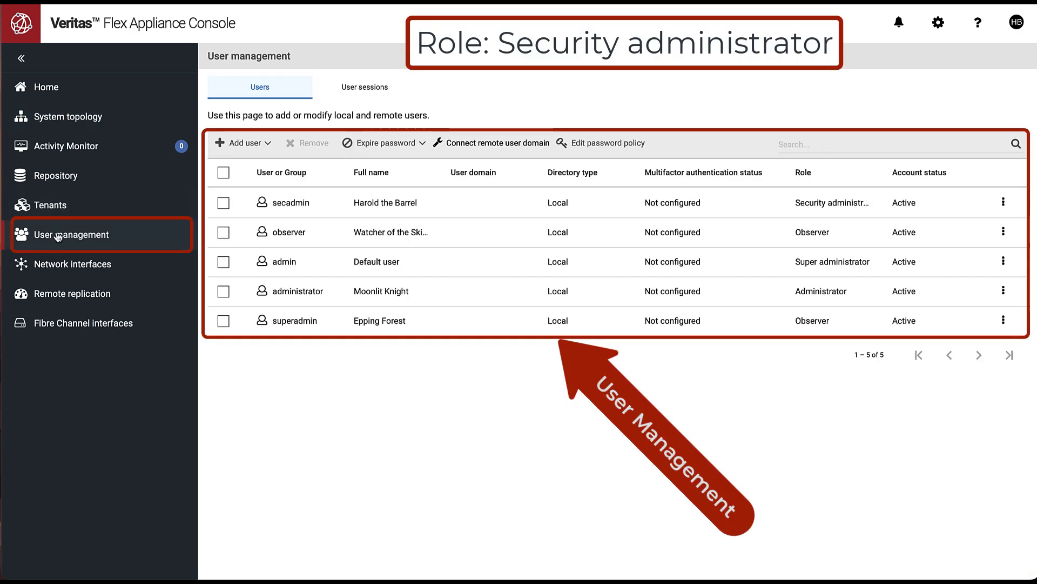
left_click(58, 262)
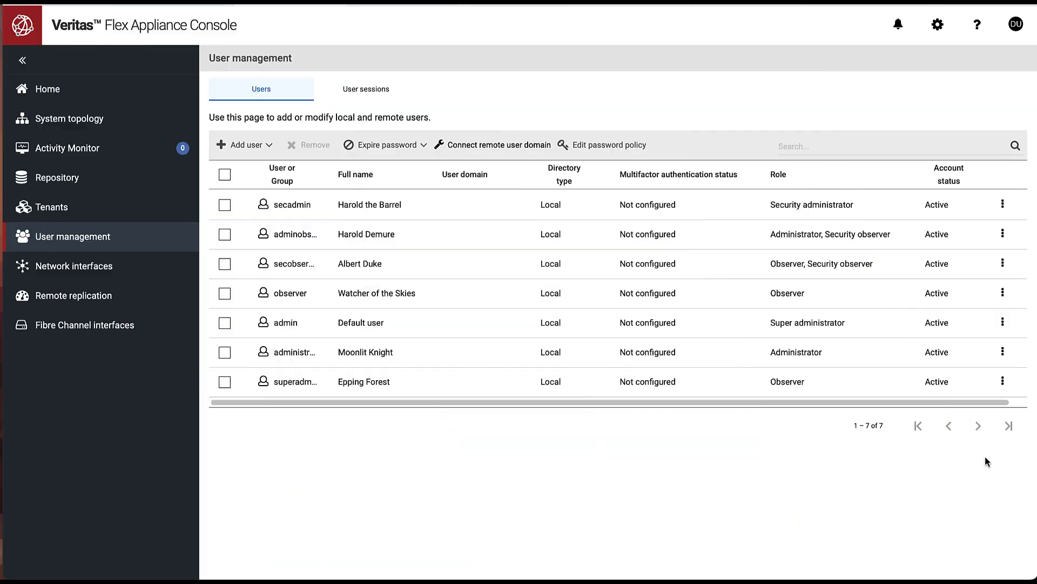
left_click(1003, 352)
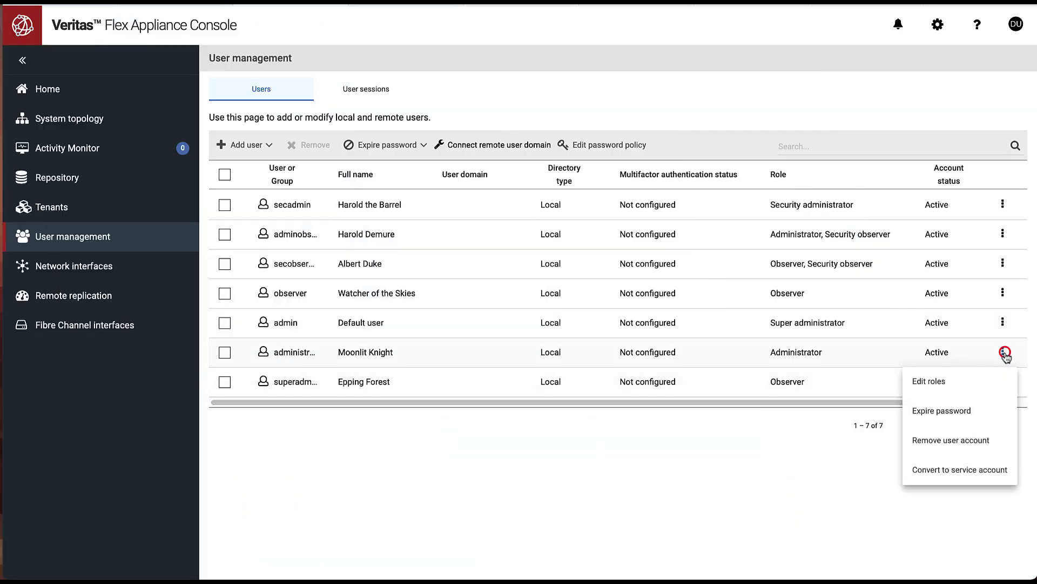
left_click(973, 383)
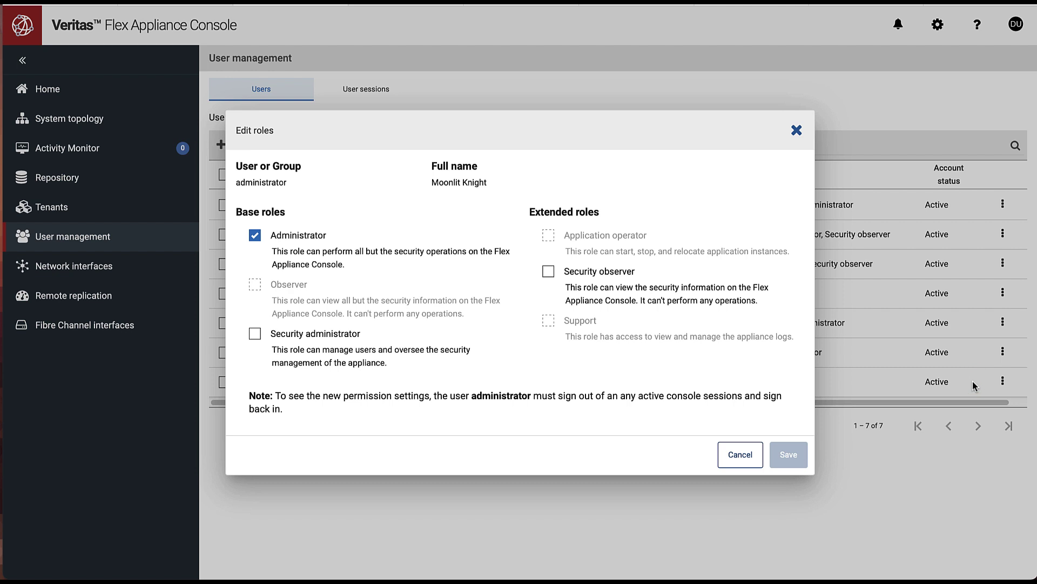
left_click(549, 273)
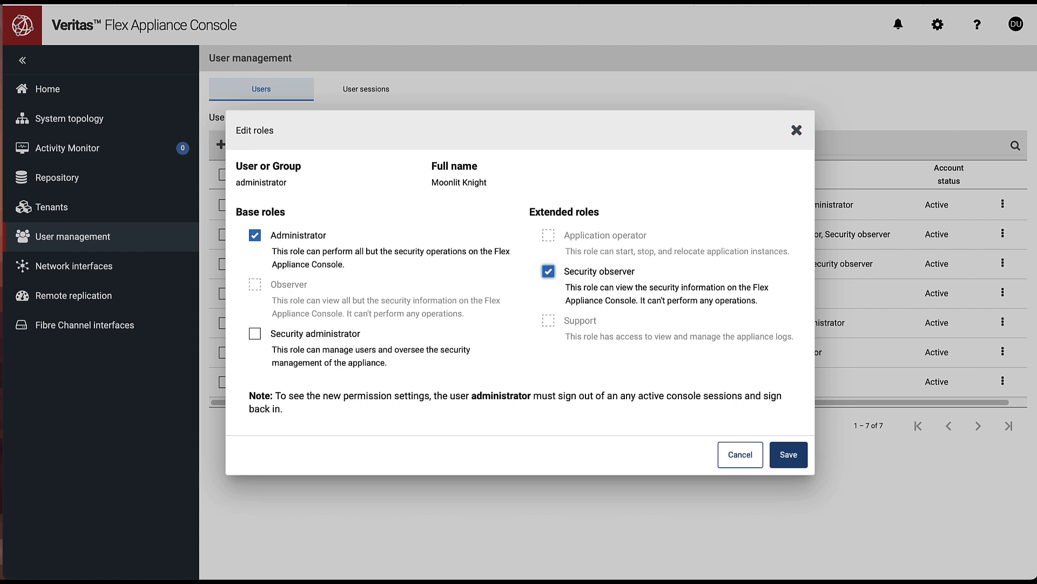
Add the Application operator, Security observer and Support extended roles to the observer account
left_click(771, 454)
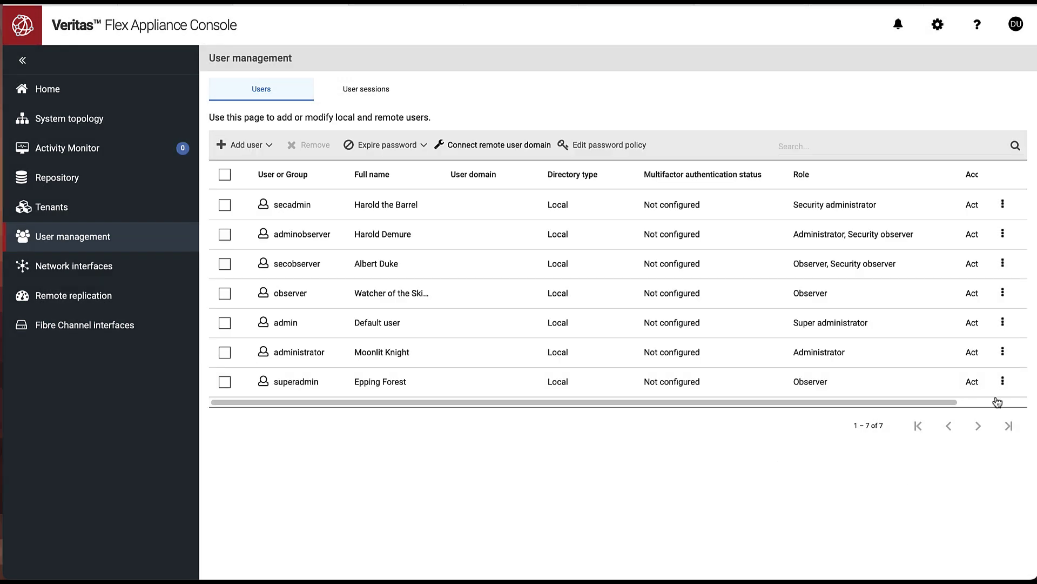
left_click(1004, 295)
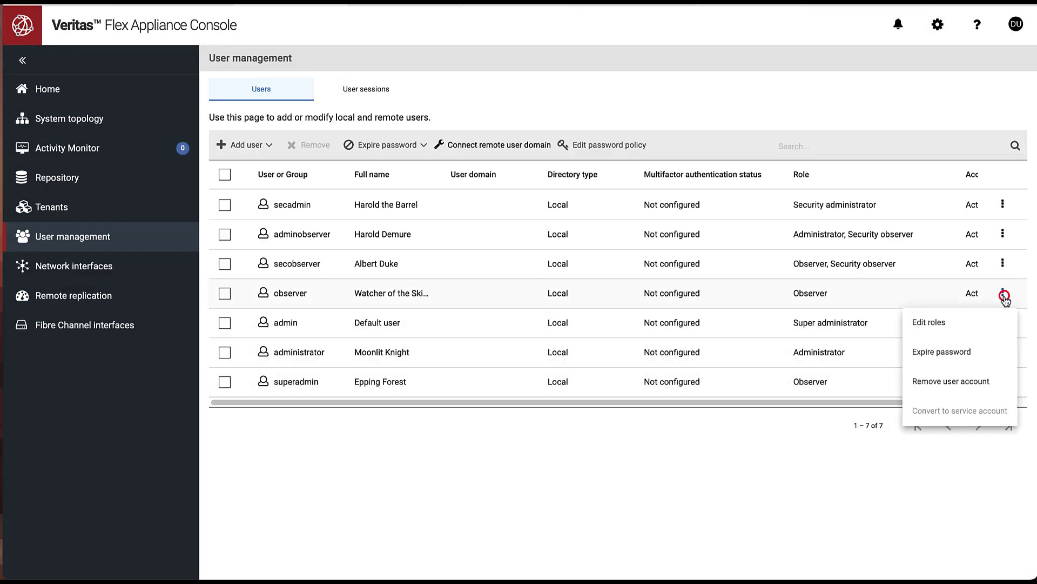
left_click(965, 324)
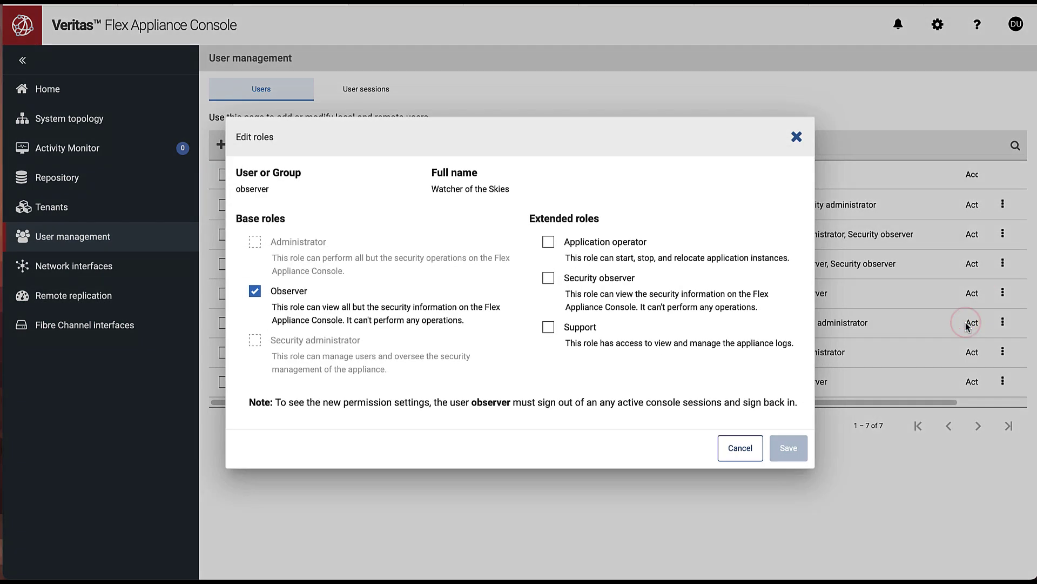
left_click(548, 242)
left_click(548, 278)
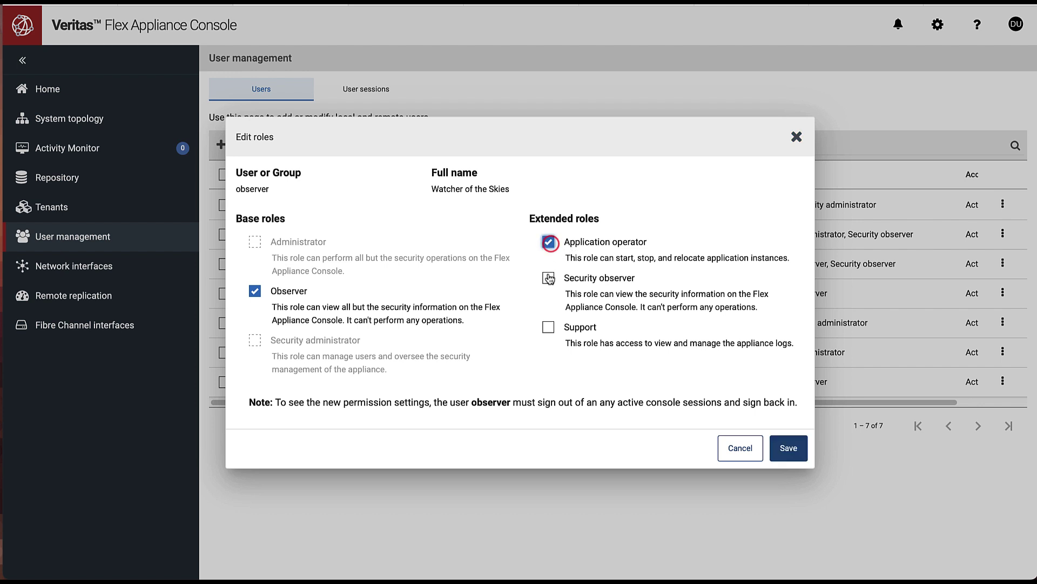
left_click(550, 332)
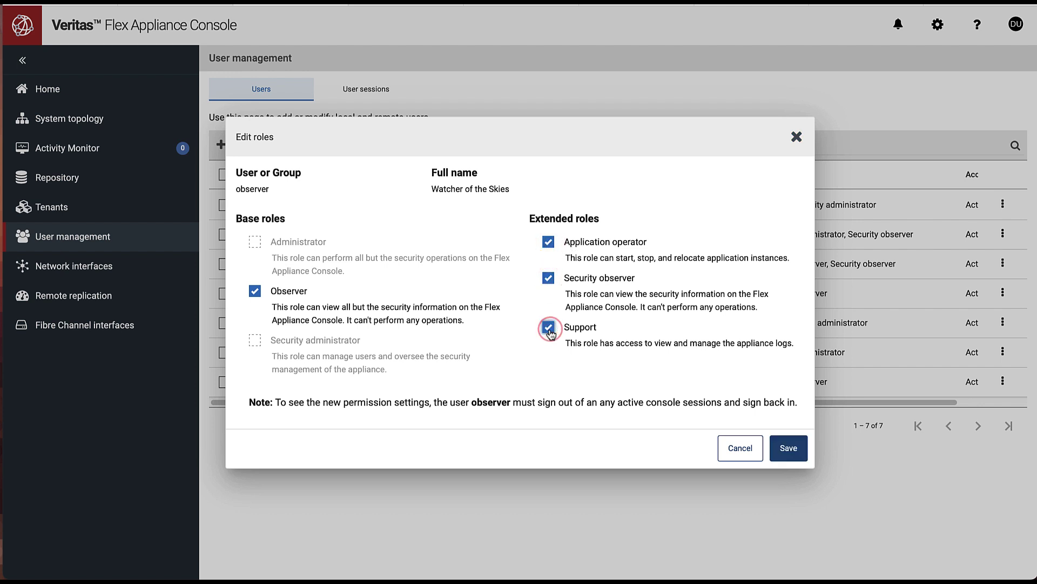